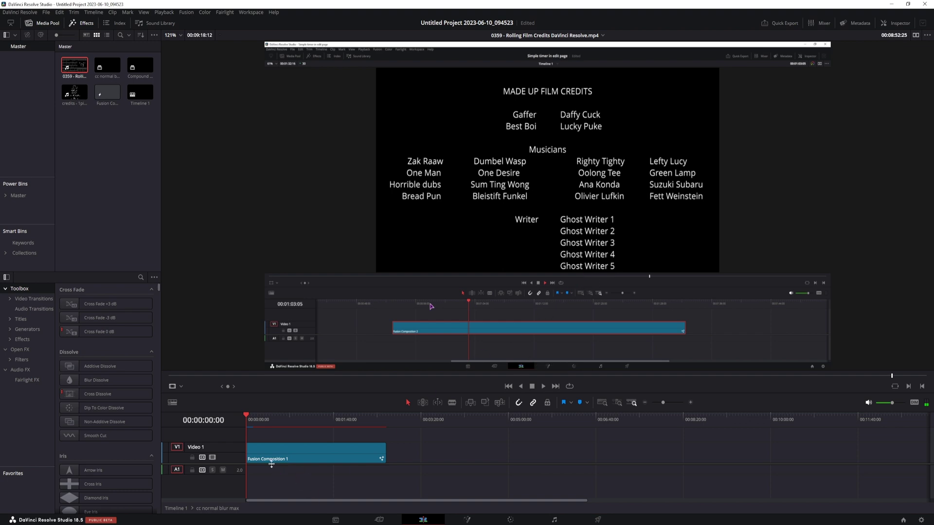
Step: Scrub through Fusion Composition 1 to preview the existing credits roll
{"action": "left_click_drag", "start_coordinate": [252, 426], "coordinate": [367, 431]}
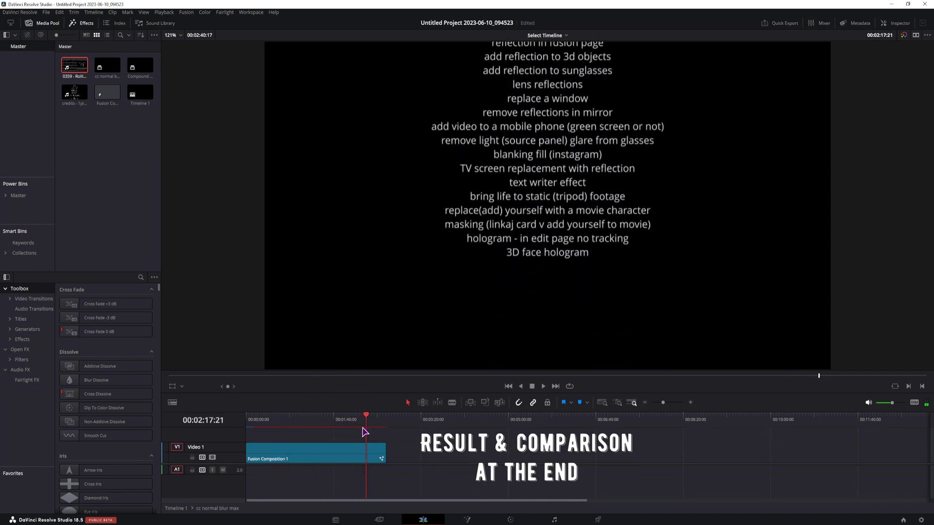
Step: Create a new Fusion Composition and place it on Video 1 after Fusion Composition 1
{"action": "left_click", "coordinate": [255, 421]}
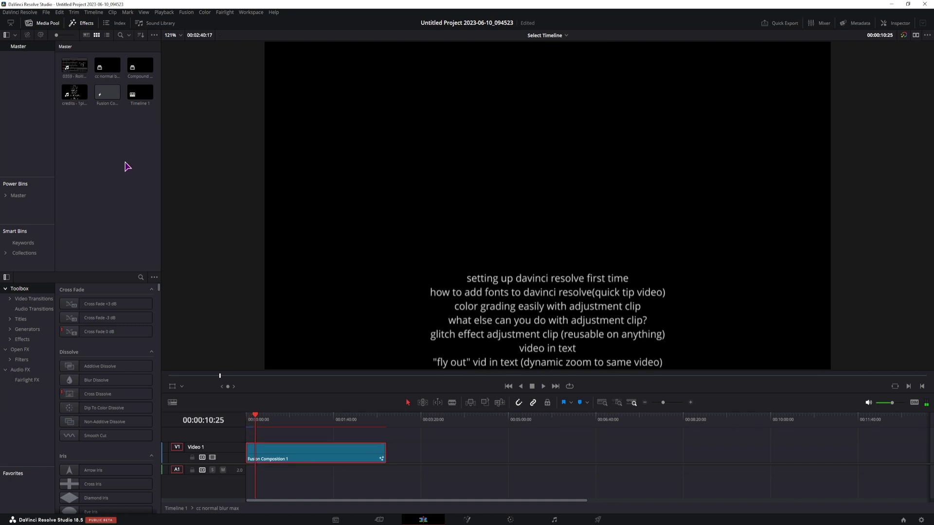
{"action": "right_click", "coordinate": [125, 165]}
{"action": "left_click", "coordinate": [149, 196]}
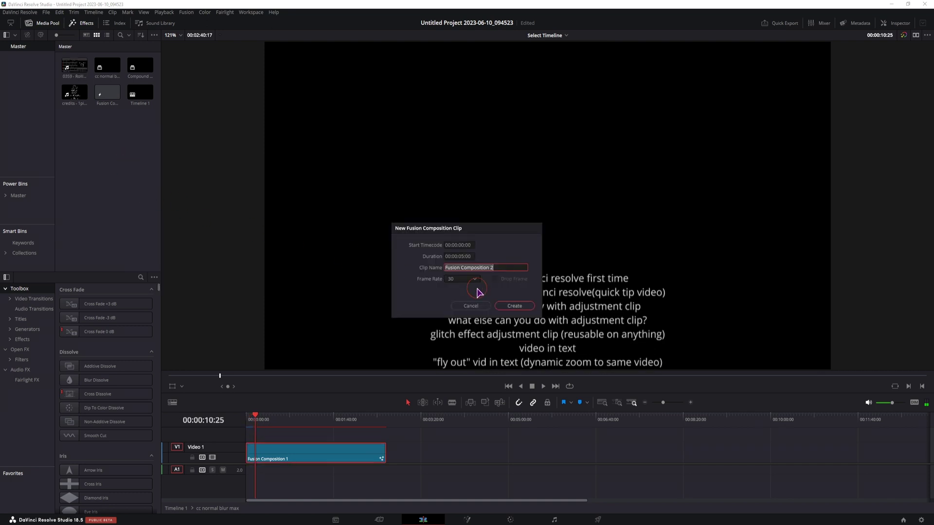
{"action": "left_click", "coordinate": [514, 306]}
{"action": "left_click_drag", "start_coordinate": [141, 100], "coordinate": [431, 439]}
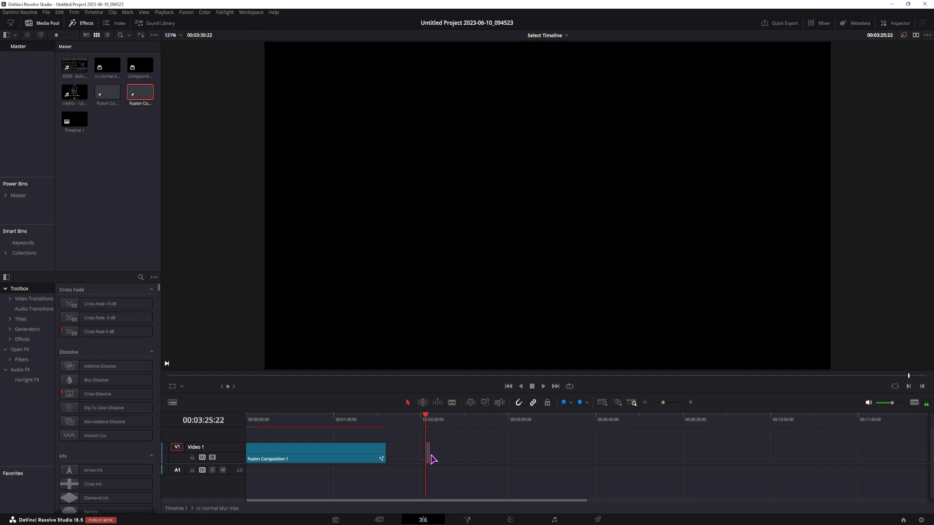
Step: Lengthen Fusion Composition 2 considerably, then select the first sheet entry, 'glitch text'
{"action": "scroll", "coordinate": [567, 479], "scroll_direction": "up", "scroll_amount": 5, "text": "alt"}
{"action": "left_click_drag", "start_coordinate": [577, 452], "coordinate": [871, 448]}
{"action": "scroll", "coordinate": [611, 474], "scroll_direction": "up", "scroll_amount": 3, "text": "alt"}
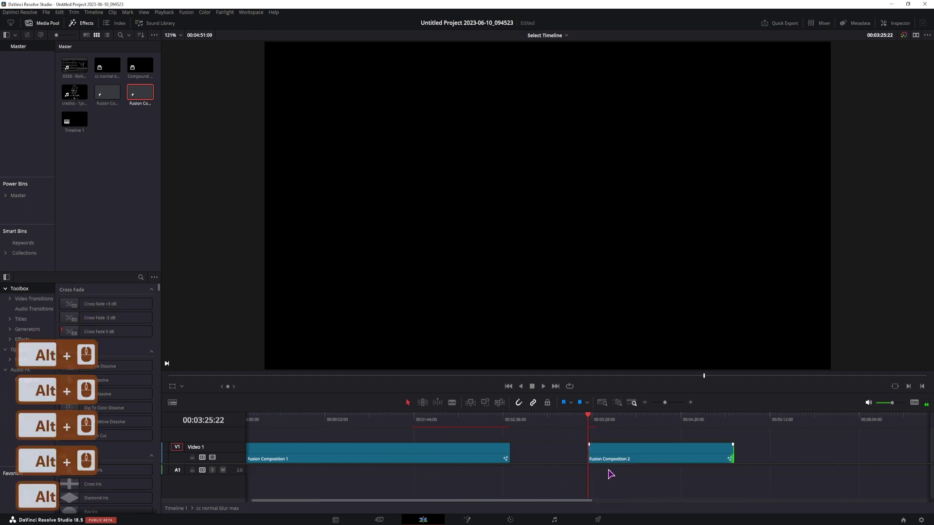
{"action": "scroll", "coordinate": [607, 474], "scroll_direction": "down", "scroll_amount": 3, "text": "alt"}
{"action": "left_click", "coordinate": [528, 457]}
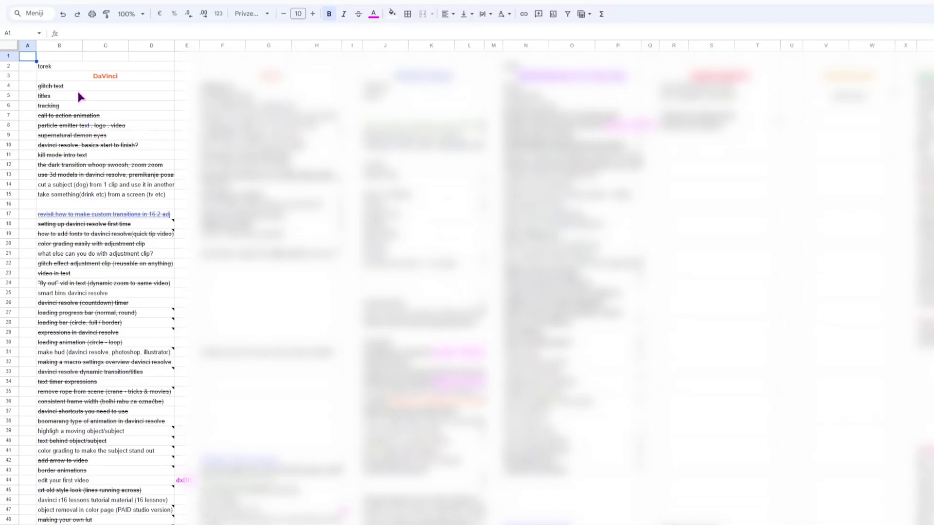
{"action": "left_click", "coordinate": [77, 89]}
Step: Select the sheet list from B4 down to D304 and copy it
{"action": "scroll", "coordinate": [122, 394], "scroll_direction": "down", "scroll_amount": 4}
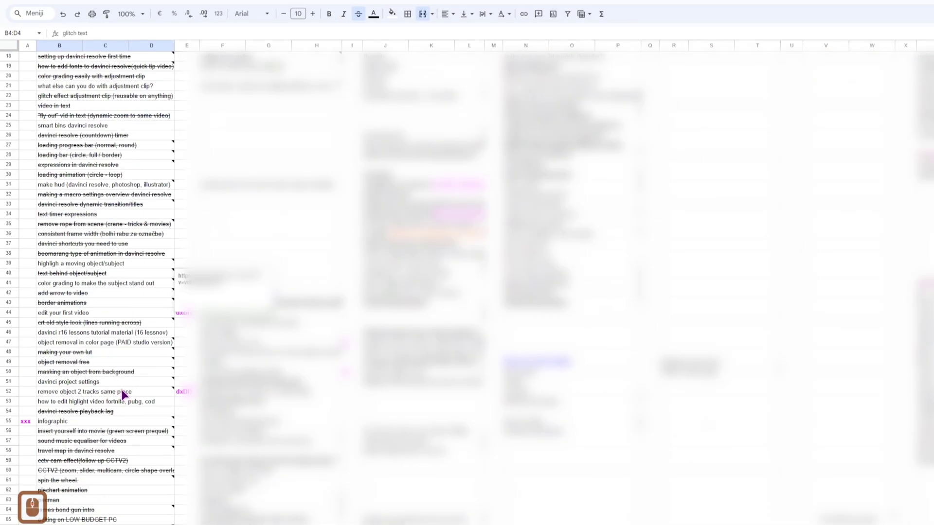
{"action": "scroll", "coordinate": [123, 394], "scroll_direction": "down", "scroll_amount": 20}
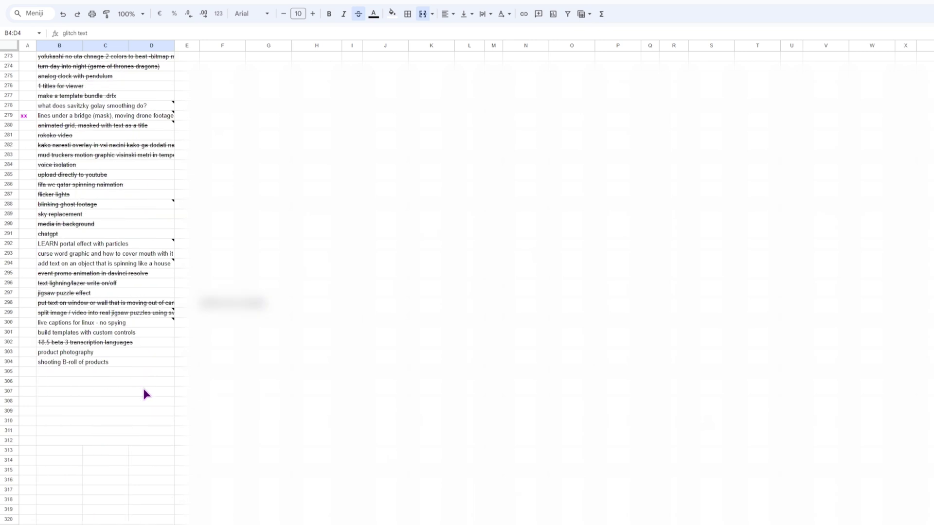
{"action": "scroll", "coordinate": [141, 390], "scroll_direction": "up", "scroll_amount": 2}
{"action": "left_click", "coordinate": [110, 410], "text": "shift"}
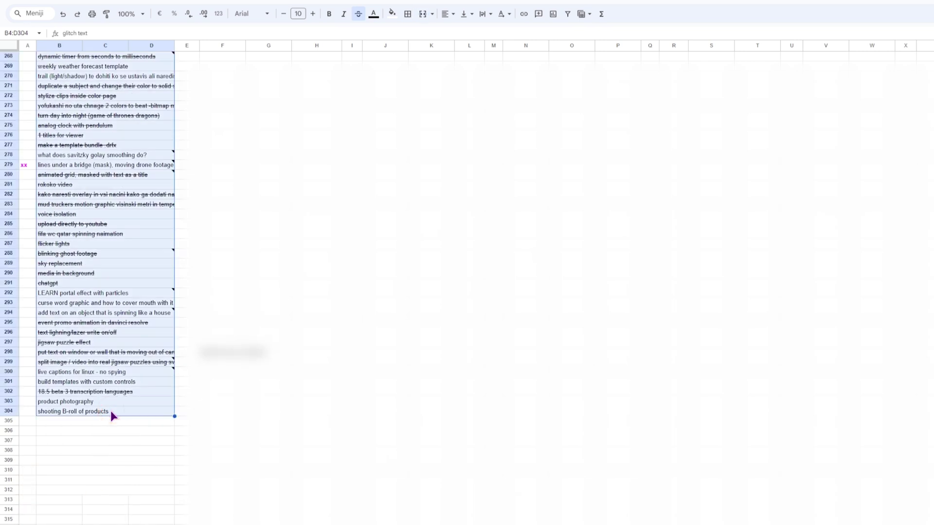
{"action": "key", "text": "ctrl+c"}
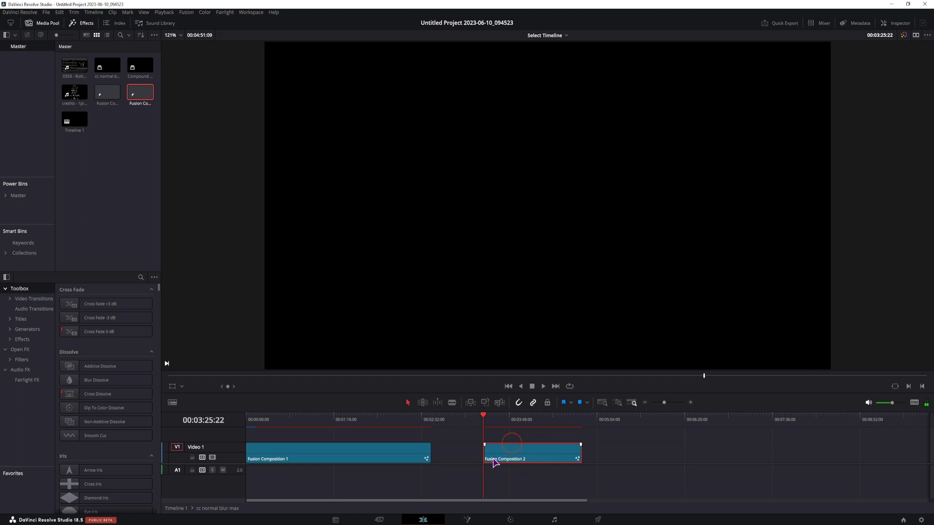
Step: On the Fusion page, add a Text+ node (Text1) and paste the copied list into it
{"action": "left_click", "coordinate": [472, 520]}
{"action": "left_click", "coordinate": [170, 397]}
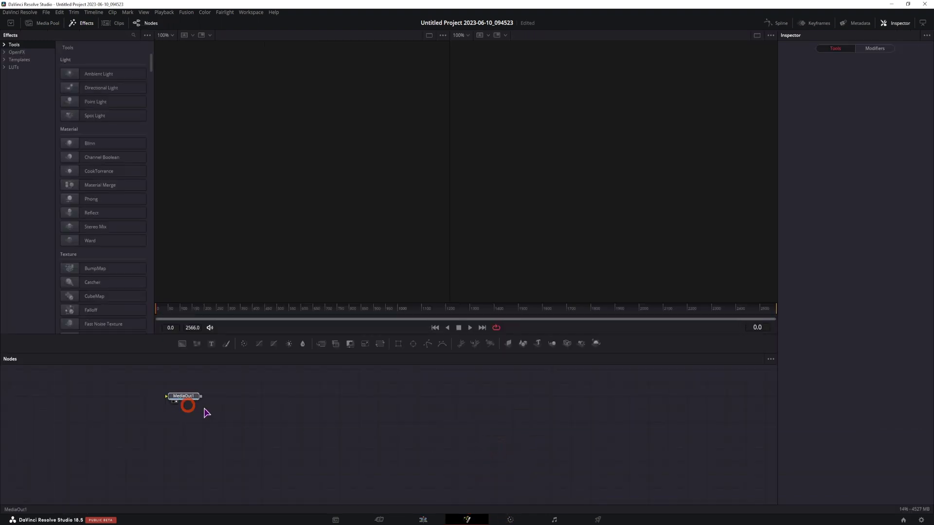
{"action": "left_click_drag", "start_coordinate": [226, 344], "coordinate": [231, 441]}
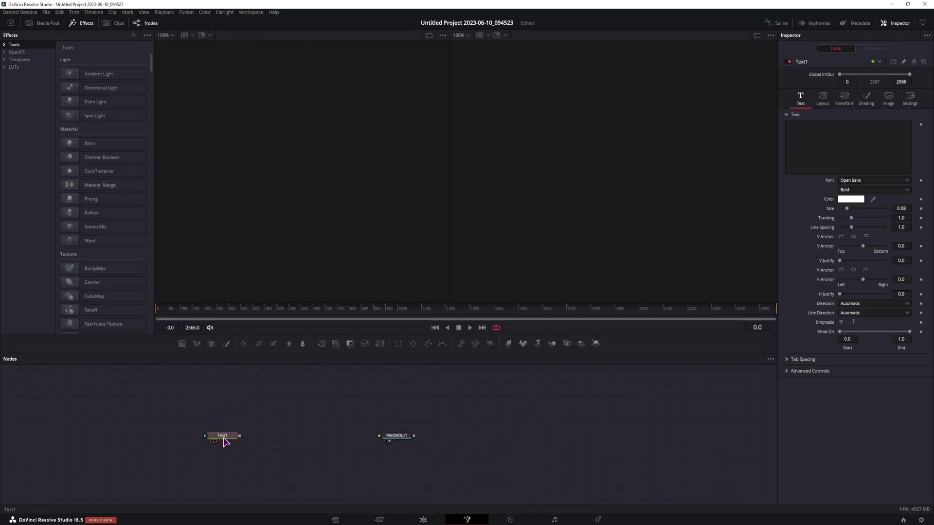
{"action": "left_click", "coordinate": [814, 149]}
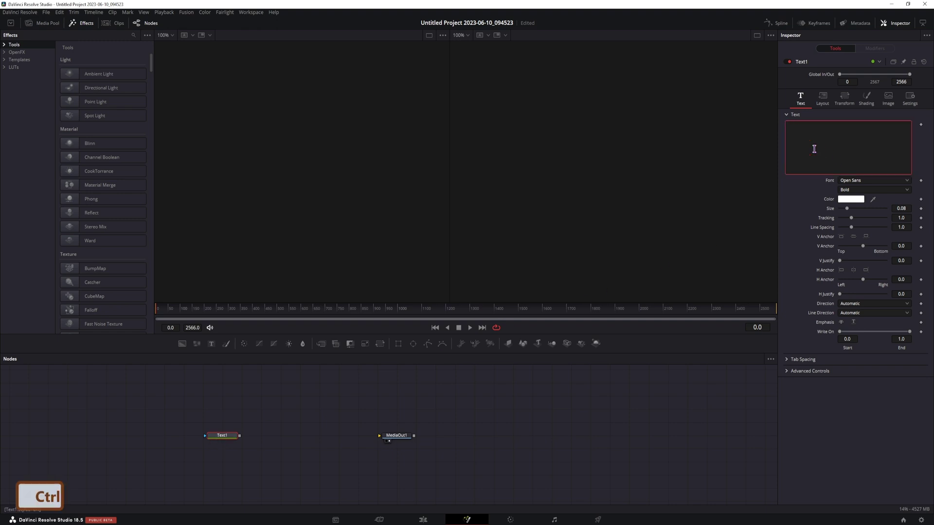
{"action": "key", "text": "ctrl+v"}
Step: Connect Text1 to MediaOut1 and set its text size to 0.03
{"action": "left_click_drag", "start_coordinate": [239, 435], "coordinate": [387, 439]}
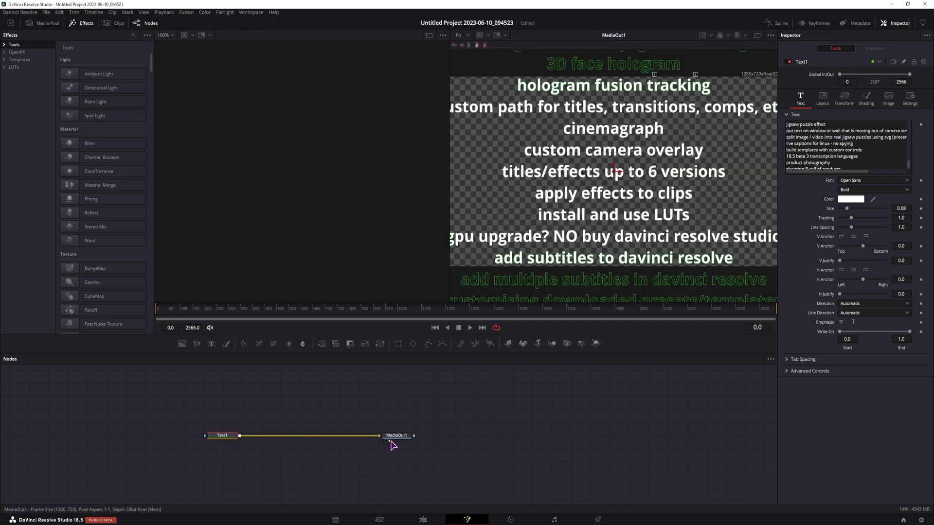
{"action": "left_click", "coordinate": [909, 209]}
{"action": "key", "text": "BackSpace"}
{"action": "type", "text": "4"}
{"action": "key", "text": "Return"}
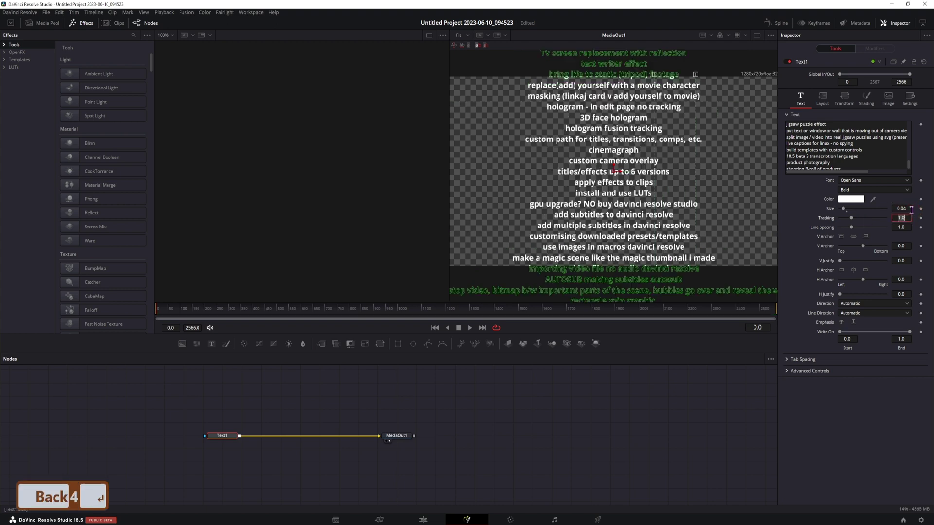
{"action": "left_click", "coordinate": [909, 208]}
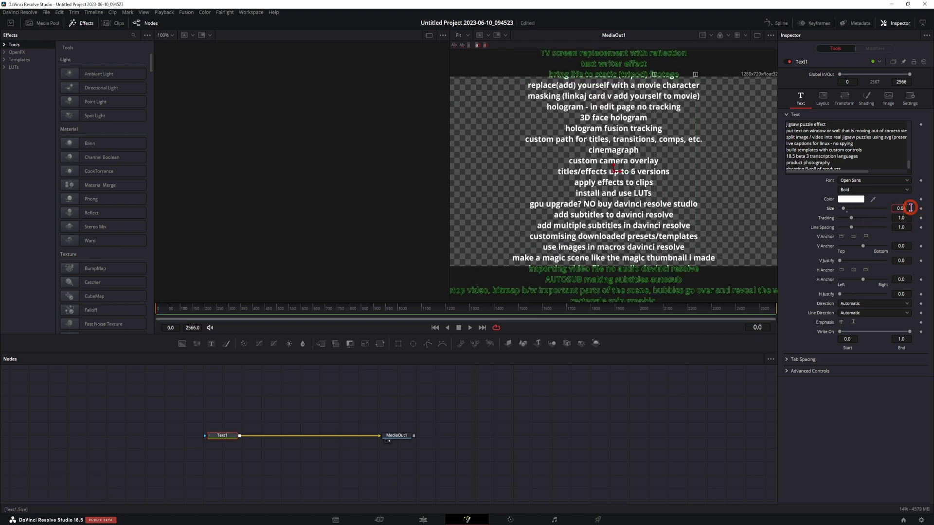
{"action": "key", "text": "BackSpace"}
{"action": "type", "text": "3"}
{"action": "key", "text": "Return"}
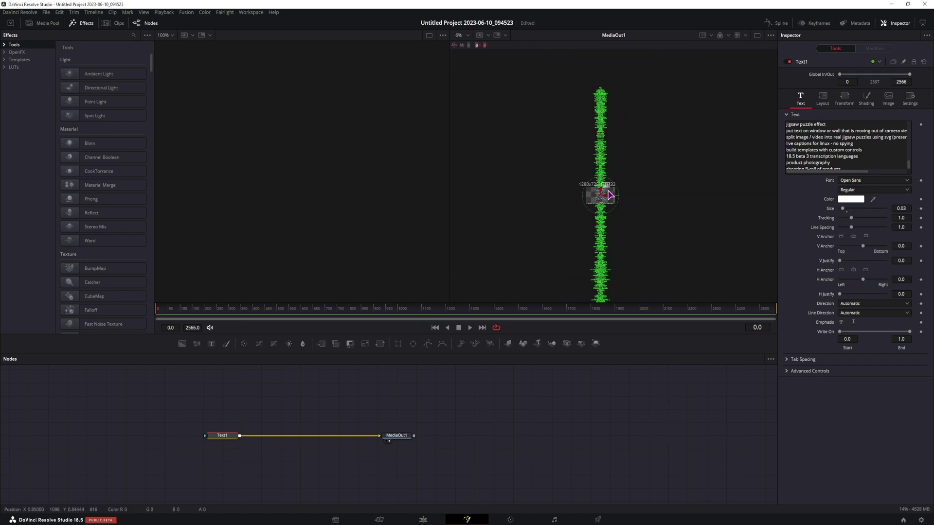
Step: Reposition the text column in the viewer, check it near the end, and return to frame 0
{"action": "left_click_drag", "start_coordinate": [609, 297], "coordinate": [606, 316]}
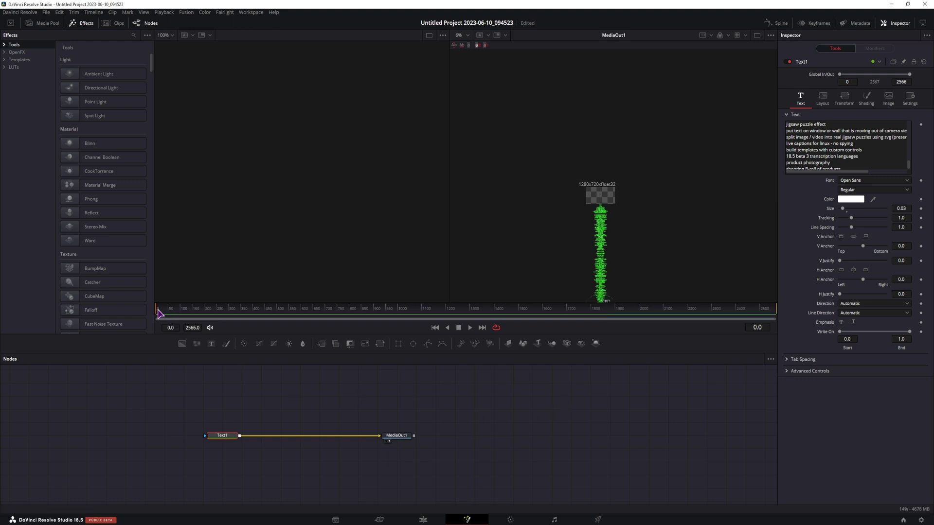
{"action": "left_click_drag", "start_coordinate": [158, 316], "coordinate": [761, 316]}
{"action": "left_click_drag", "start_coordinate": [590, 287], "coordinate": [603, 47]}
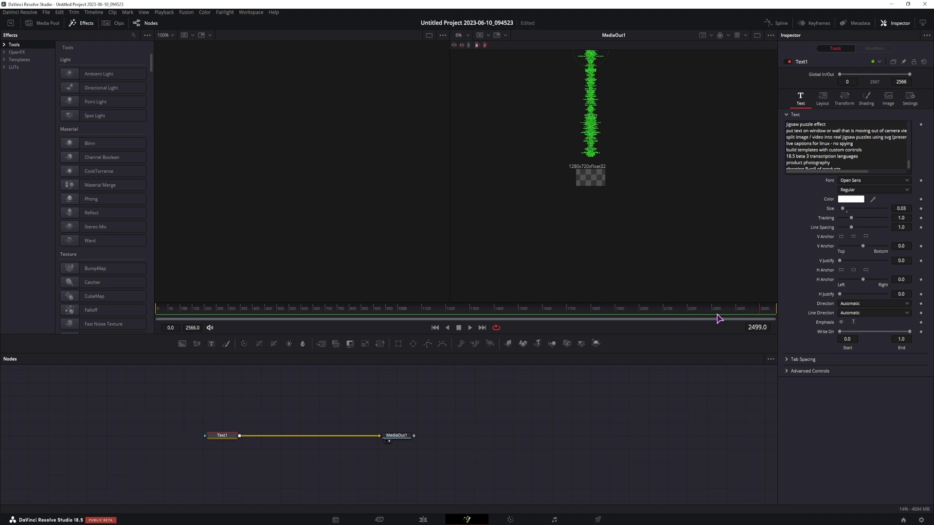
{"action": "scroll", "coordinate": [663, 194], "scroll_direction": "up", "scroll_amount": 4}
{"action": "key", "text": "Home"}
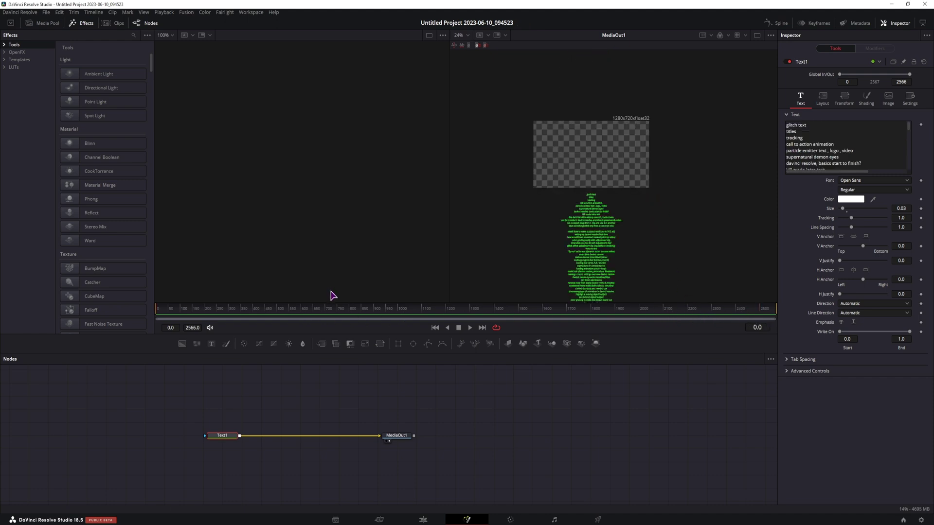
Step: Reset Text1's Layout Center to 0.5, 0.5 and insert a Transform node before MediaOut1
{"action": "left_click", "coordinate": [845, 99]}
{"action": "left_click", "coordinate": [821, 99]}
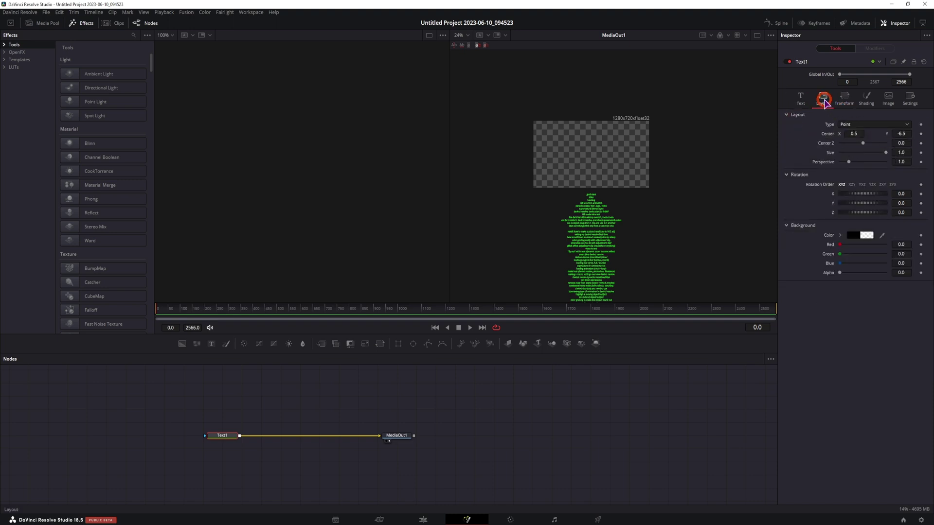
{"action": "double_click", "coordinate": [828, 135]}
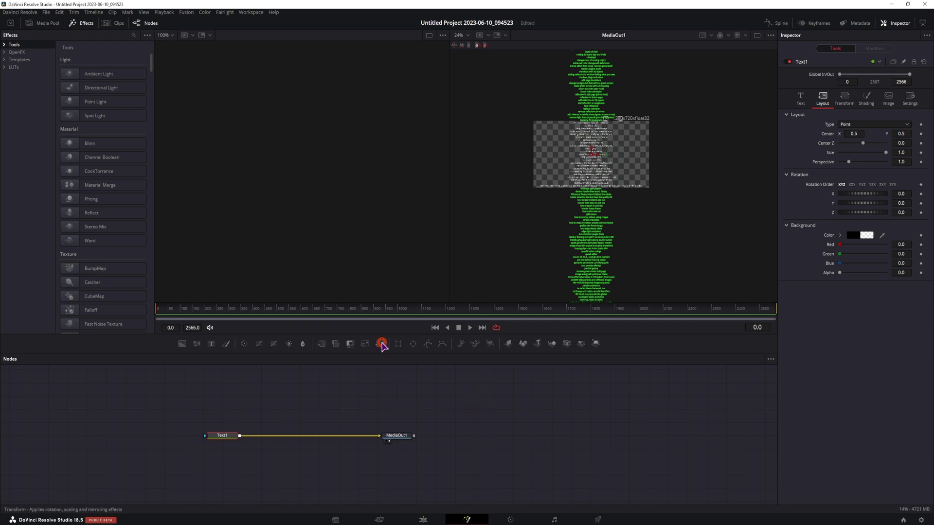
{"action": "left_click_drag", "start_coordinate": [380, 343], "coordinate": [275, 441]}
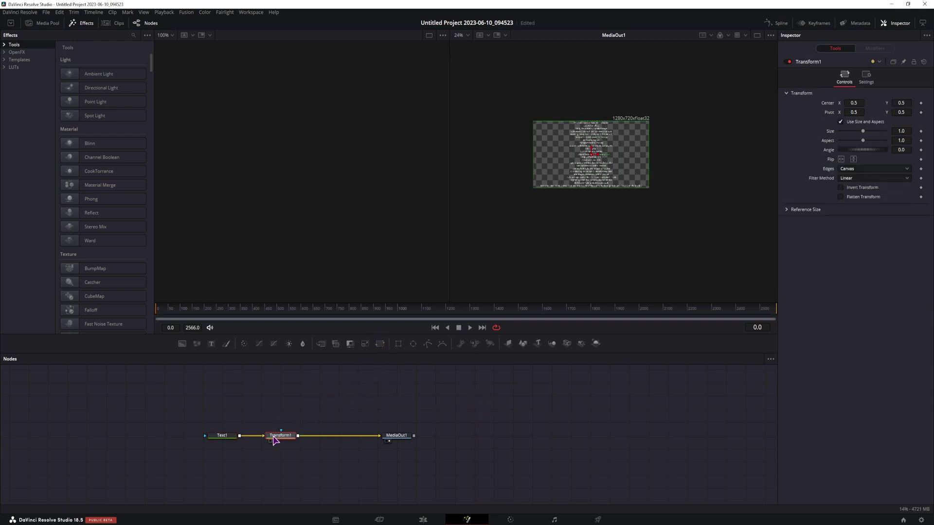
Step: Push Transform1's center far below the frame and enable Auto Resolution (1280×720 reference size)
{"action": "left_click", "coordinate": [288, 437]}
{"action": "left_click_drag", "start_coordinate": [422, 208], "coordinate": [423, 524]}
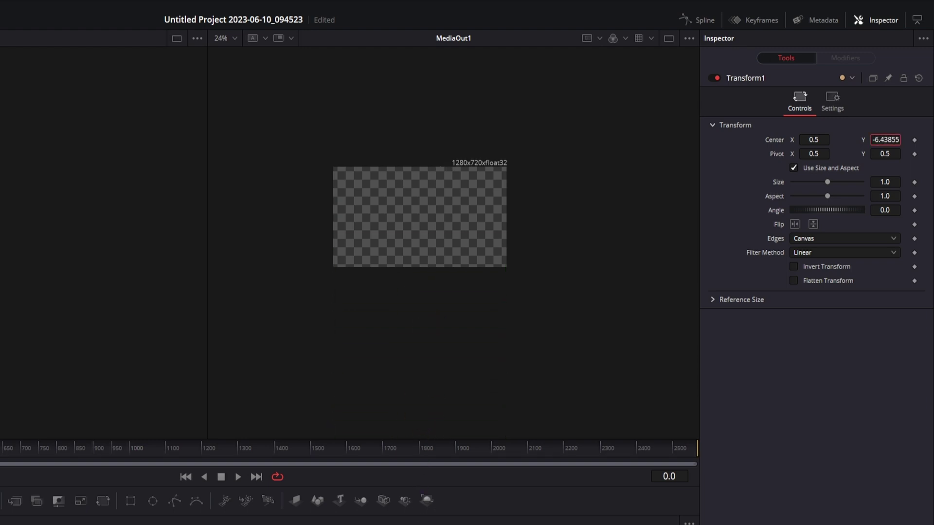
{"action": "left_click", "coordinate": [713, 302]}
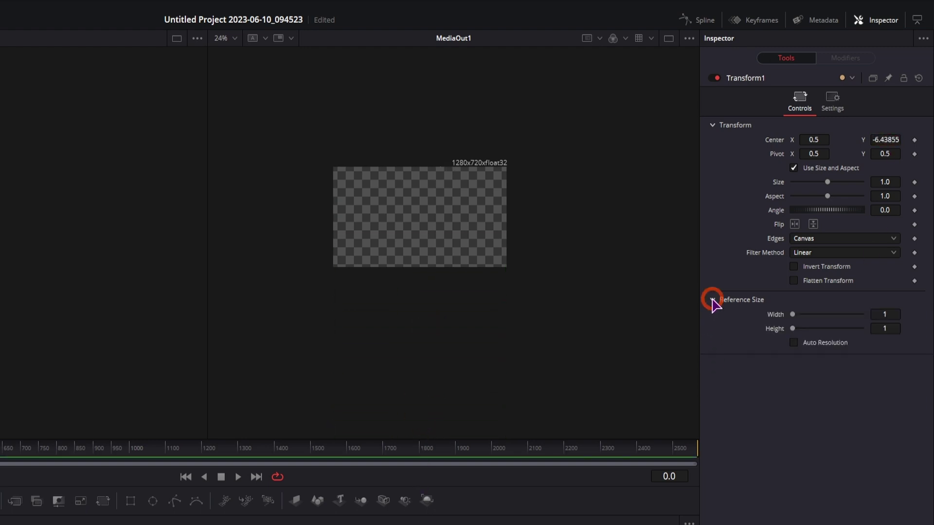
{"action": "left_click", "coordinate": [793, 343]}
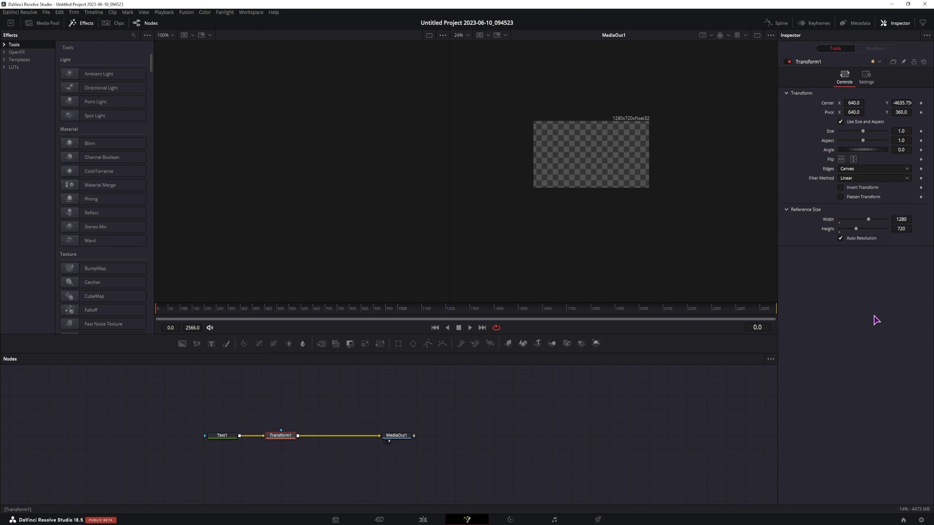
Step: Confirm the 1280×720 project resolution, then set Transform1 Center Y to -4630.0
{"action": "left_click", "coordinate": [921, 520]}
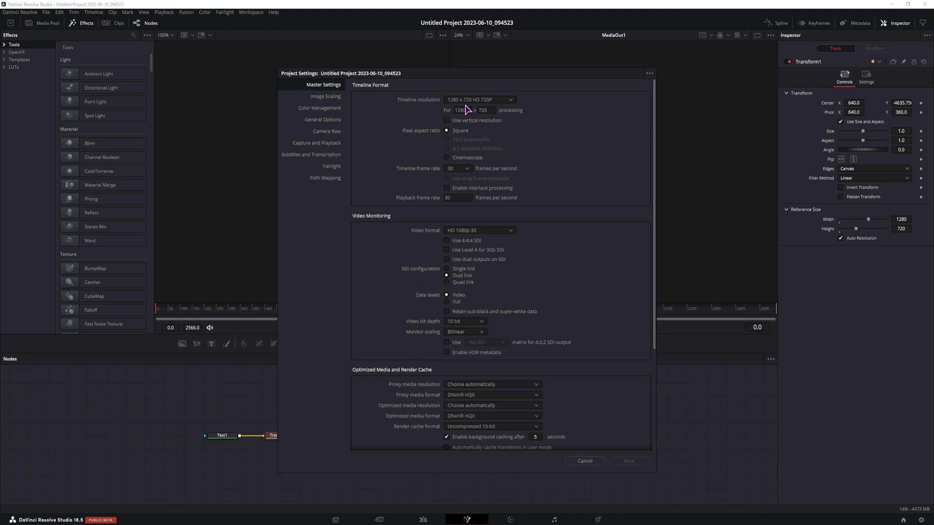
{"action": "key", "text": "Escape"}
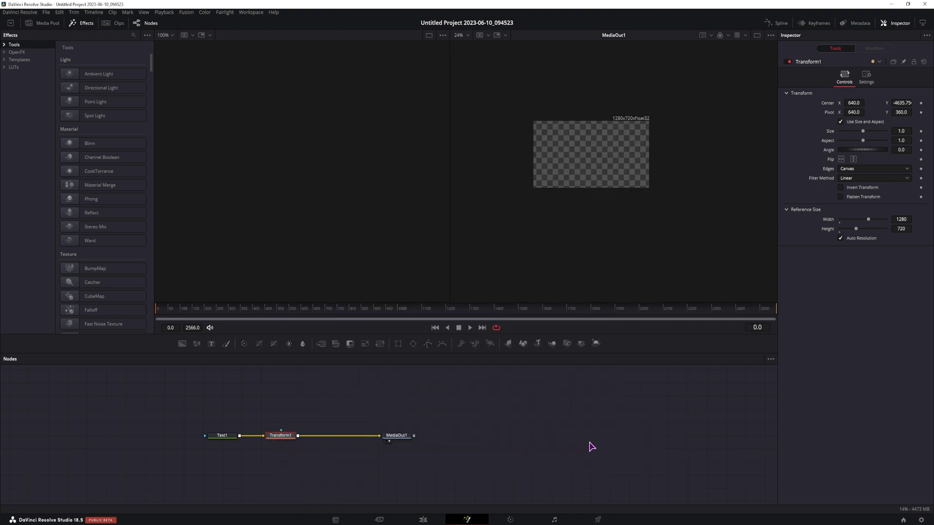
{"action": "double_click", "coordinate": [902, 104]}
{"action": "type", "text": "0"}
{"action": "left_click", "coordinate": [823, 332]}
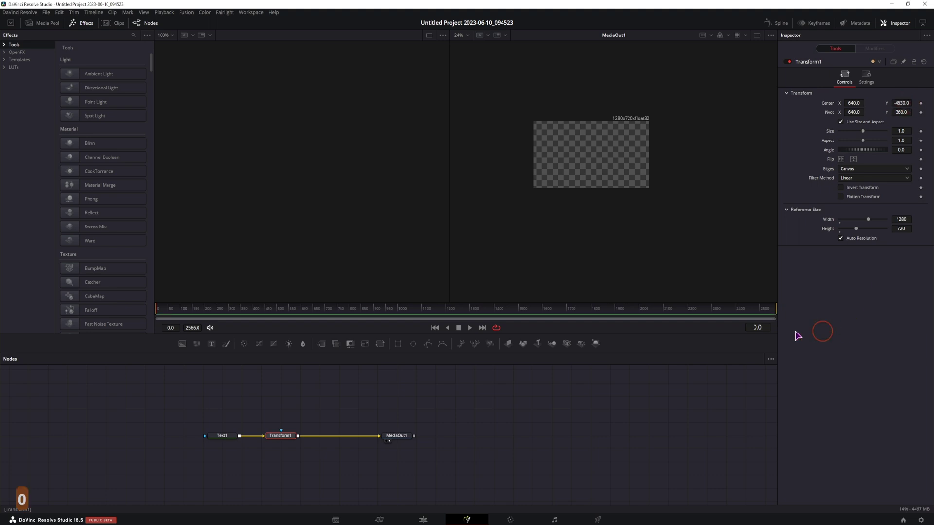
{"action": "key", "text": "1"}
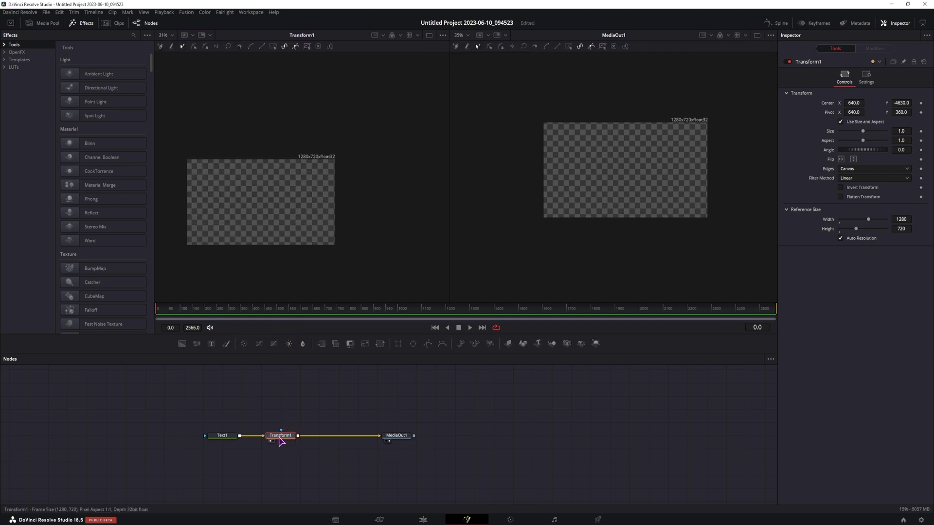
Step: Add a Center keyframe on Transform1 at frame 50 with Y -4630
{"action": "left_click", "coordinate": [222, 436]}
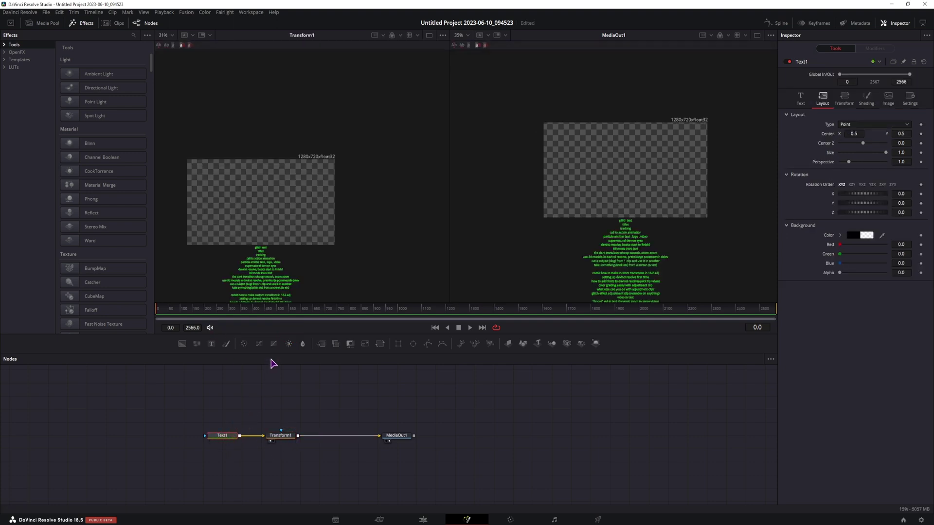
{"action": "left_click", "coordinate": [281, 437]}
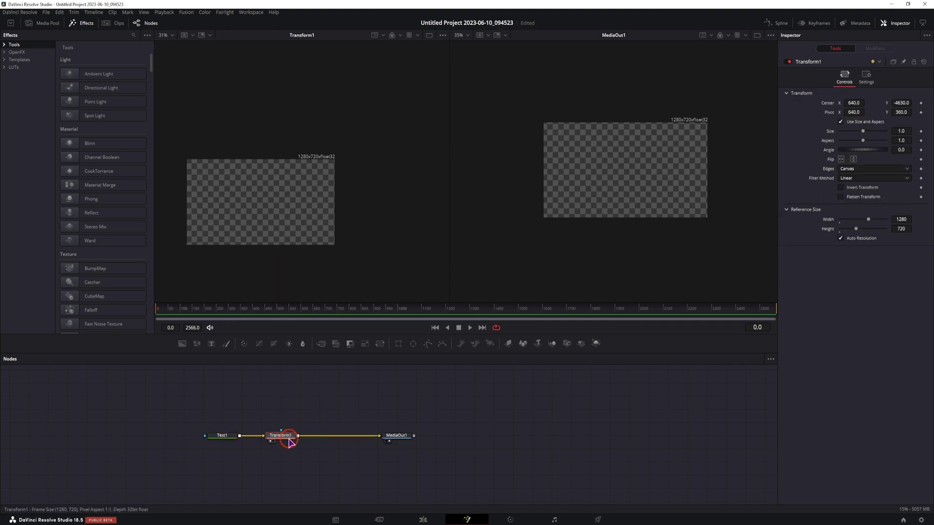
{"action": "left_click", "coordinate": [170, 314]}
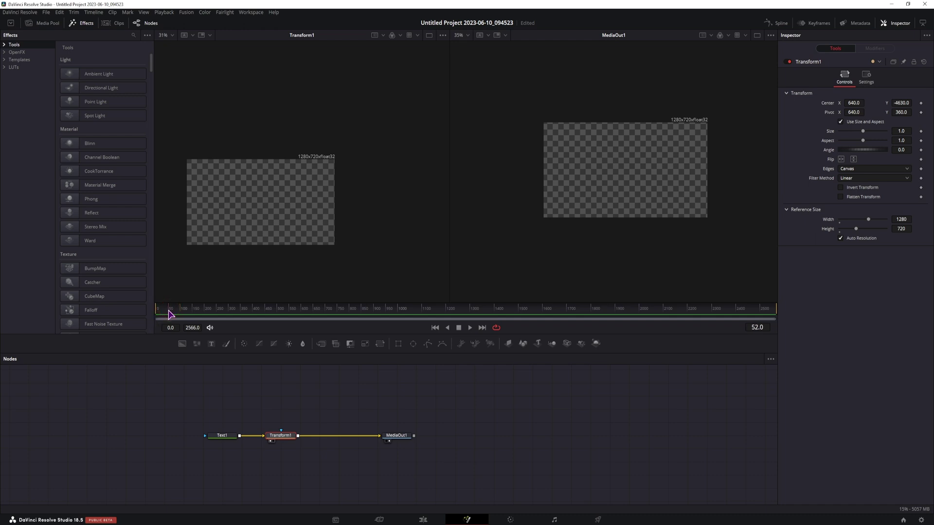
{"action": "left_click", "coordinate": [759, 328]}
{"action": "type", "text": "50.0"}
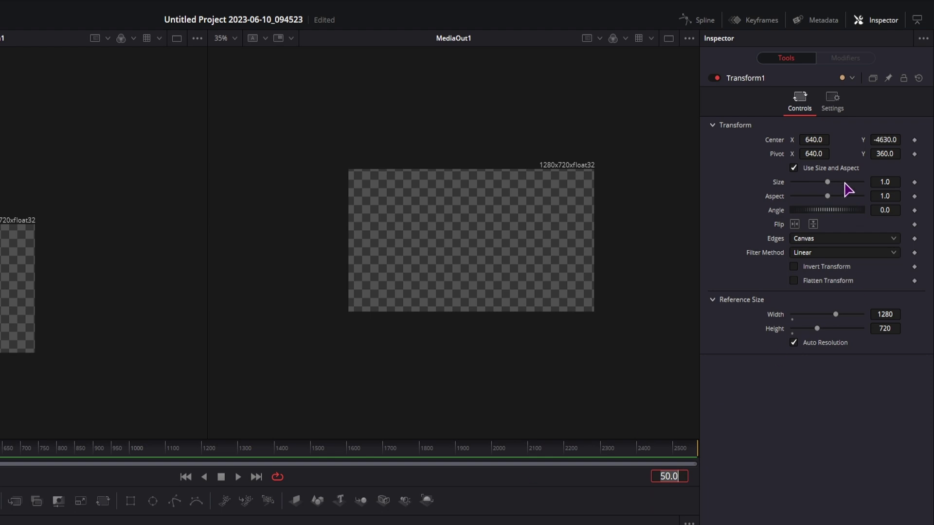
{"action": "left_click", "coordinate": [914, 140]}
{"action": "mouse_move", "coordinate": [875, 134]}
{"action": "left_mouse_down"}
{"action": "mouse_move", "coordinate": [853, 141]}
{"action": "mouse_move", "coordinate": [886, 140]}
{"action": "left_mouse_up"}
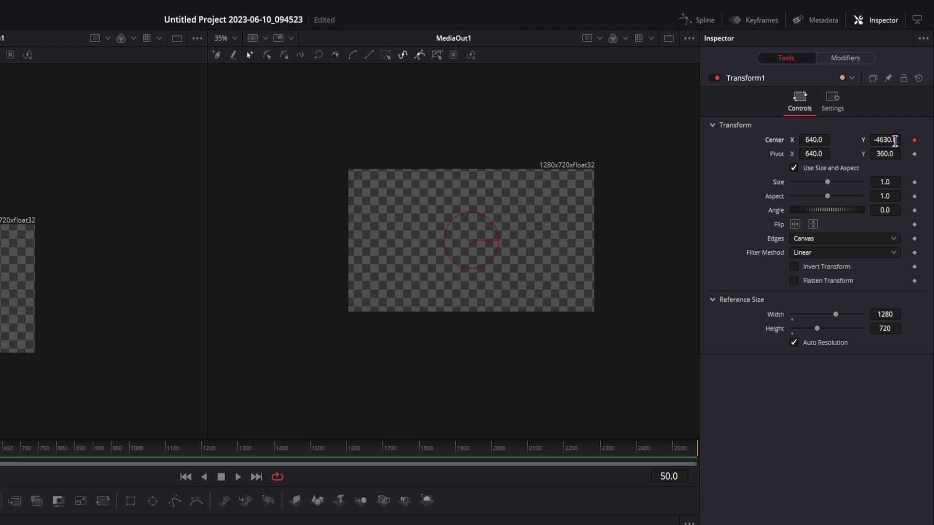
Step: Change the keyframed Center Y to -4627, raising the text by 3 px
{"action": "left_click", "coordinate": [897, 140]}
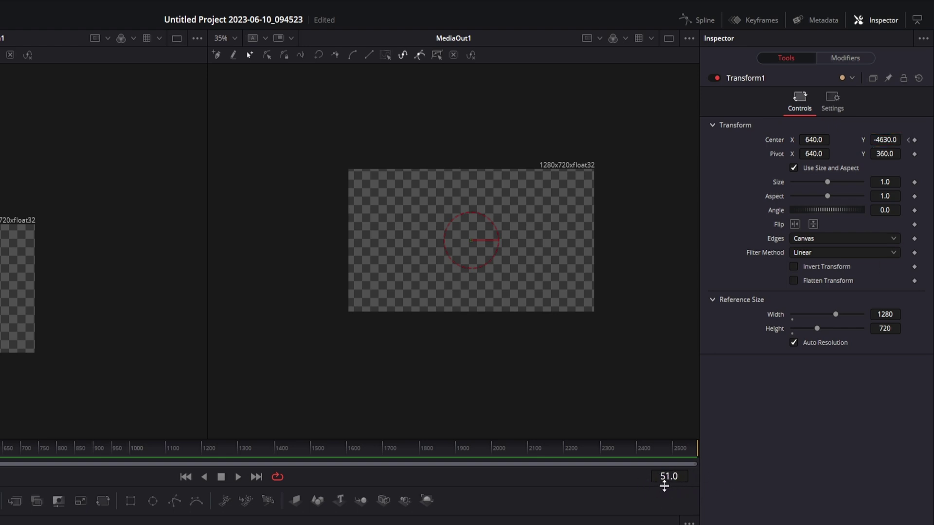
{"action": "left_click", "coordinate": [890, 139]}
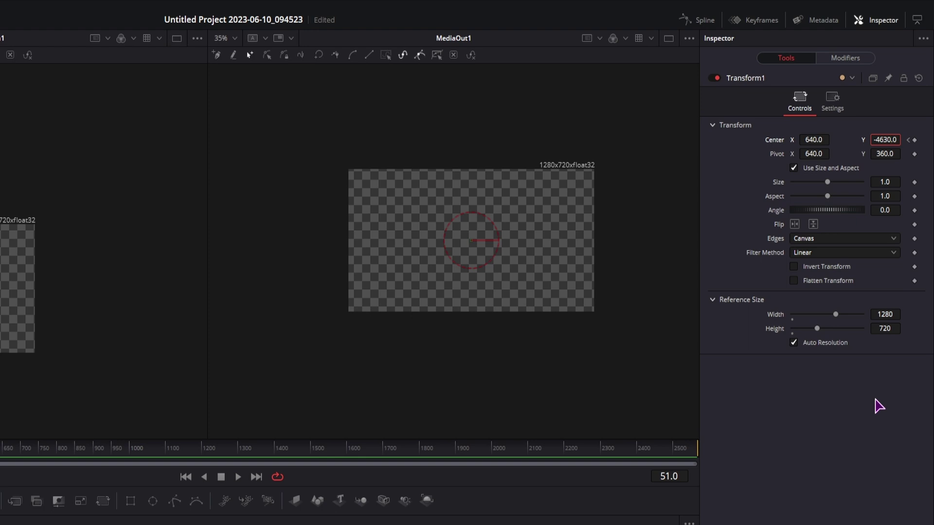
{"action": "key", "text": "BackSpace"}
{"action": "key", "text": "BackSpace"}
{"action": "type", "text": "27"}
{"action": "left_click", "coordinate": [869, 428]}
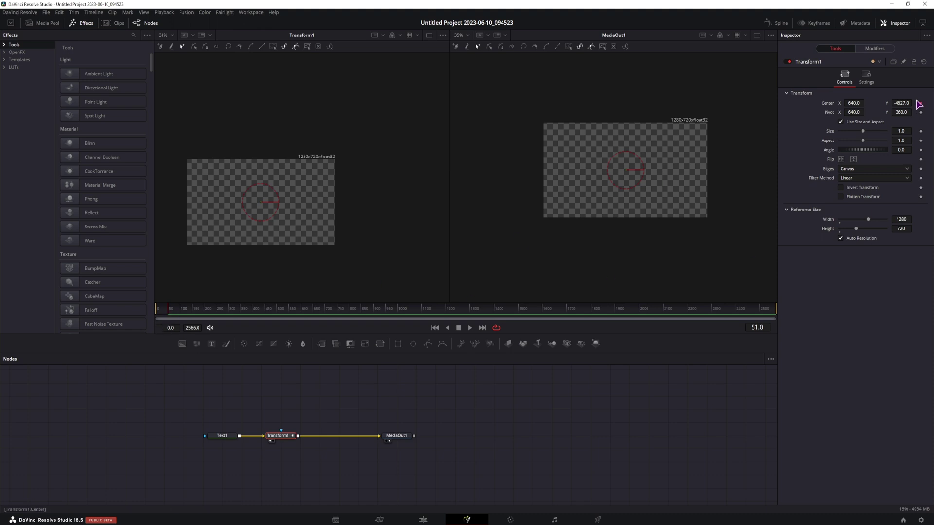
Step: In the Spline editor, set both Center Displacement keyframes to Loop Relative
{"action": "left_click", "coordinate": [780, 24]}
{"action": "left_click", "coordinate": [414, 399]}
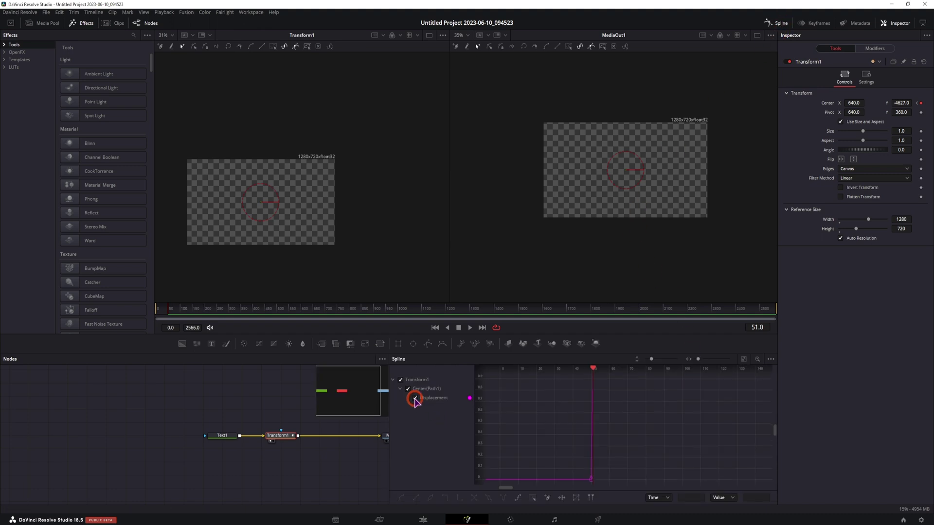
{"action": "left_click", "coordinate": [744, 359]}
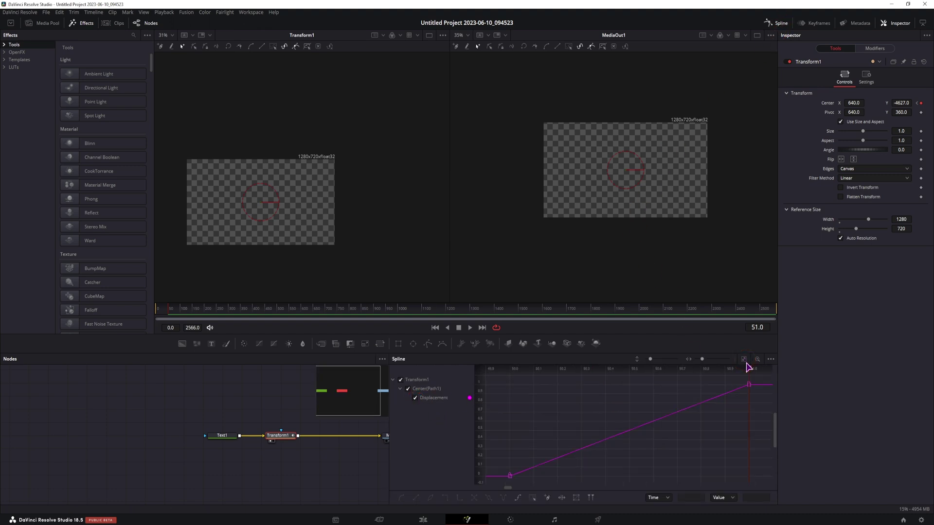
{"action": "left_click_drag", "start_coordinate": [761, 378], "coordinate": [497, 489]}
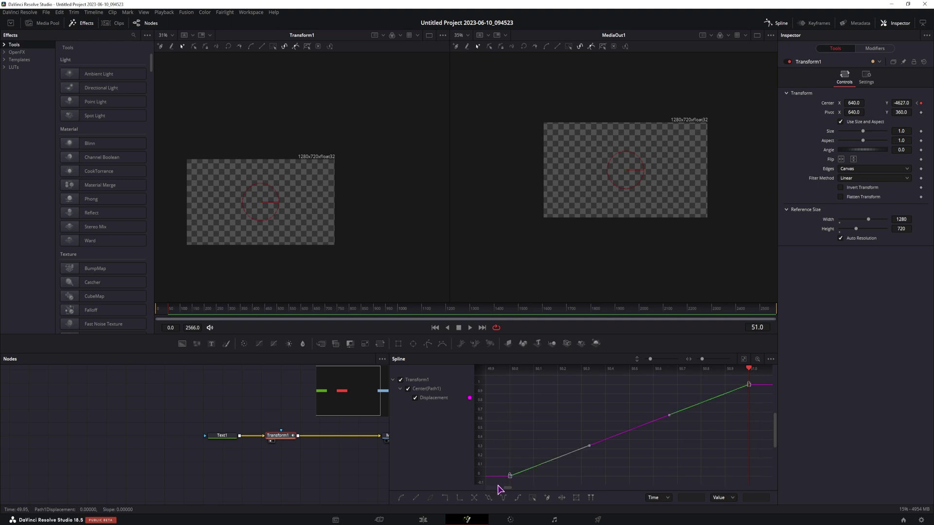
{"action": "left_click", "coordinate": [520, 497]}
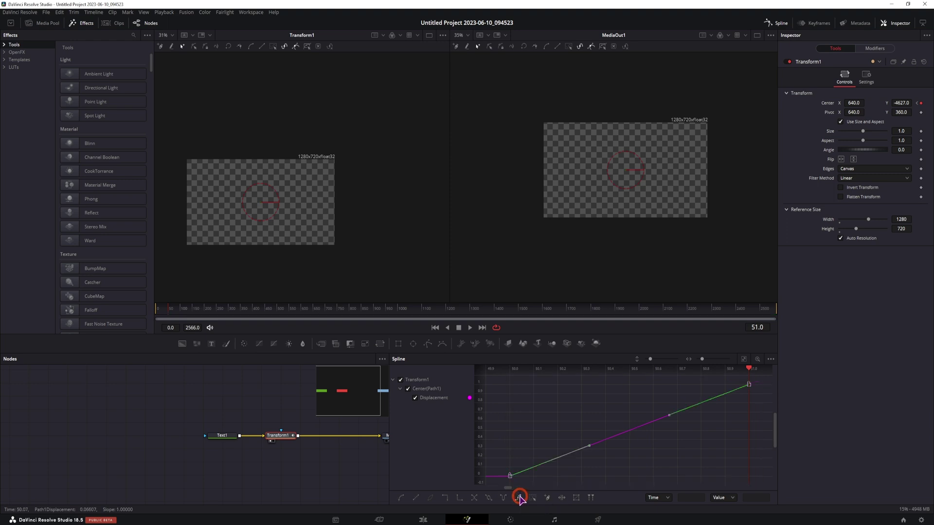
Step: Scrub from around frame 50 through the composition to watch the credits rise
{"action": "scroll", "coordinate": [626, 458], "scroll_direction": "down", "scroll_amount": 3, "text": "ctrl"}
{"action": "scroll", "coordinate": [626, 458], "scroll_direction": "down", "scroll_amount": 5, "text": "ctrl"}
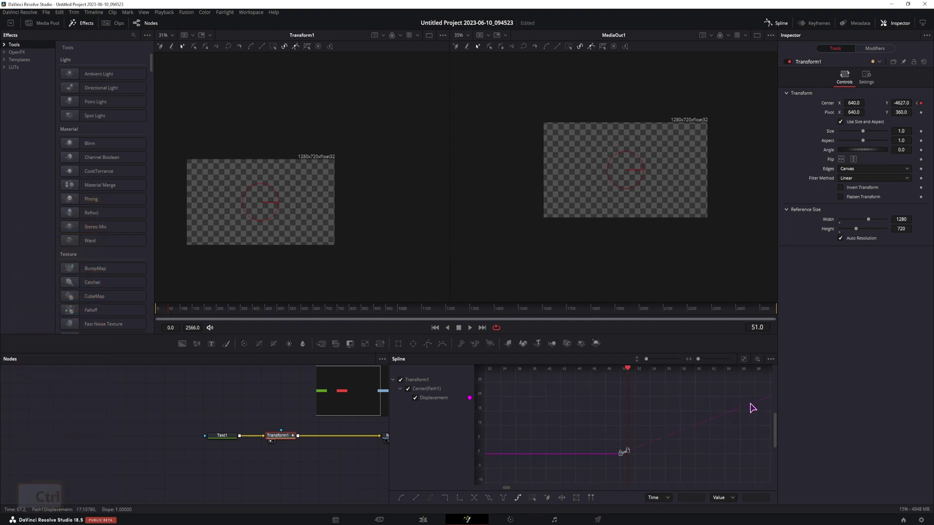
{"action": "left_click", "coordinate": [170, 313]}
{"action": "left_click_drag", "start_coordinate": [171, 313], "coordinate": [770, 317]}
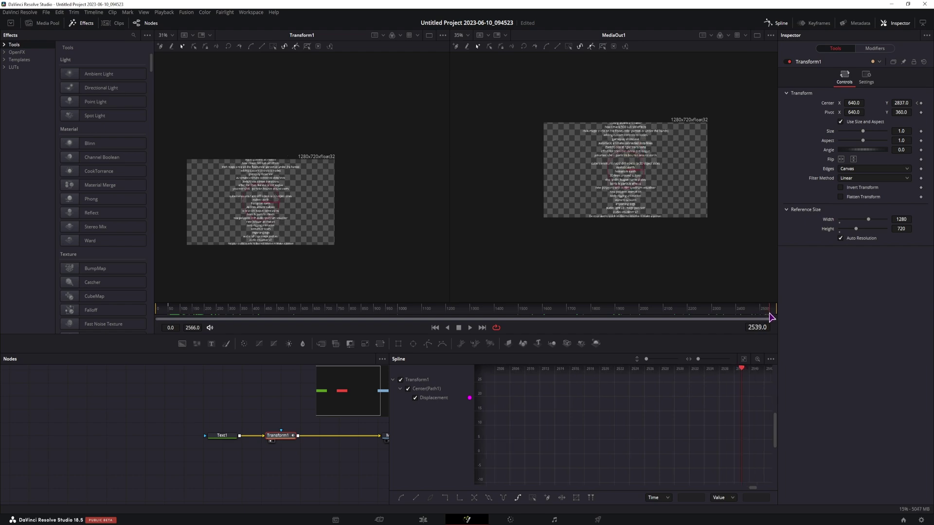
Step: Lengthen Fusion Composition 2 on the Edit timeline to end at frame 3556, then return to Fusion
{"action": "left_click", "coordinate": [423, 519]}
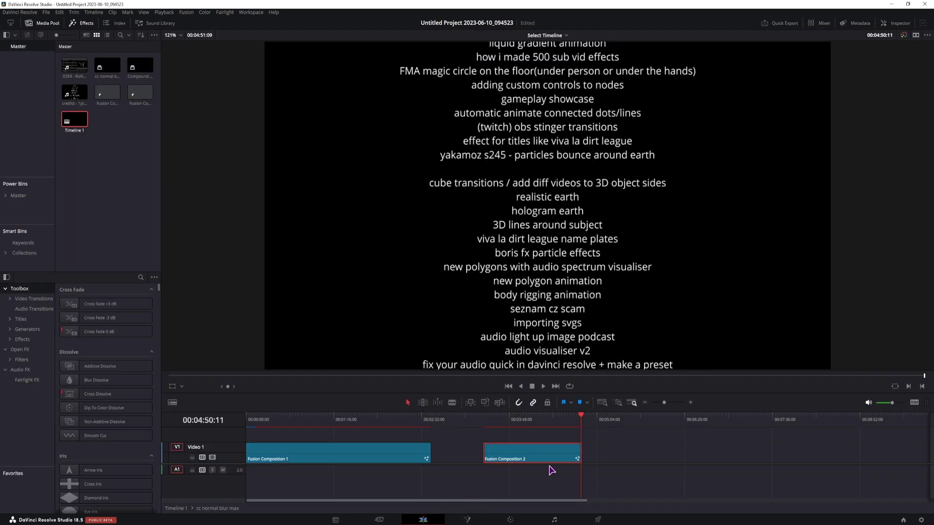
{"action": "left_click_drag", "start_coordinate": [580, 447], "coordinate": [662, 447]}
{"action": "left_click", "coordinate": [593, 421]}
{"action": "key", "text": "shift+5"}
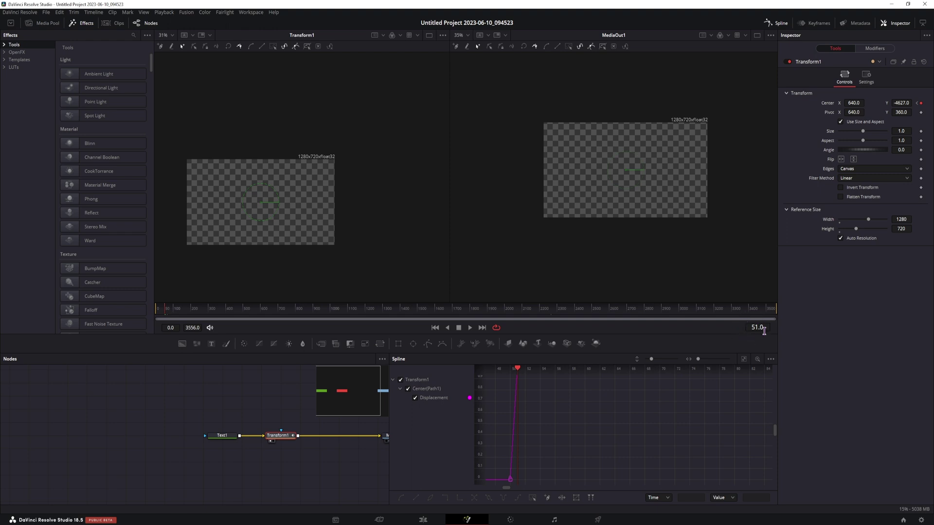
Step: Change the frame-51 Center Y value in the Inspector to -4628
{"action": "left_click", "coordinate": [901, 103]}
{"action": "left_click", "coordinate": [853, 298]}
{"action": "key", "text": "Right"}
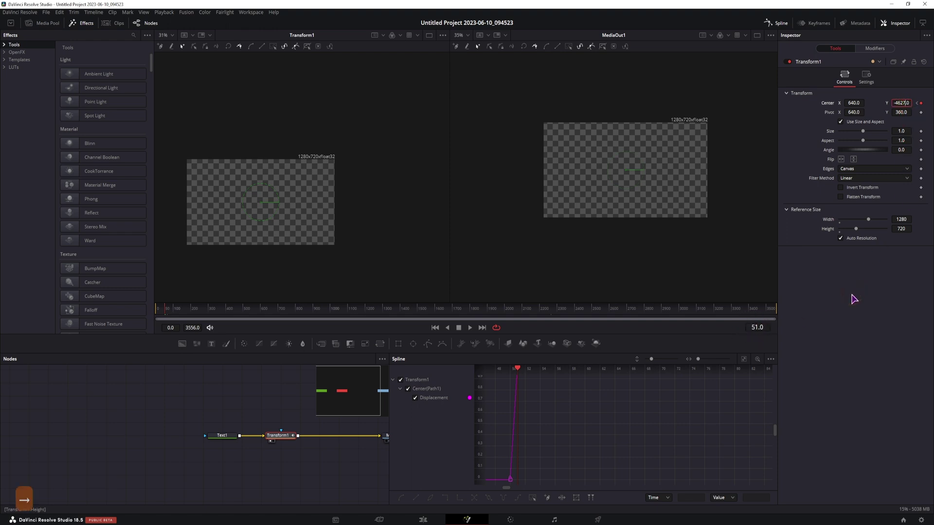
{"action": "key", "text": "BackSpace"}
{"action": "type", "text": "8"}
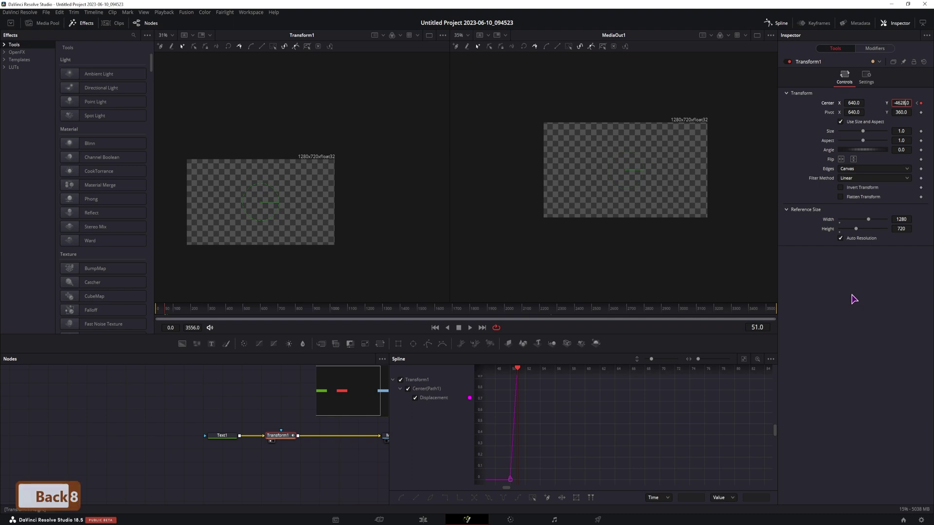
{"action": "left_click", "coordinate": [851, 335]}
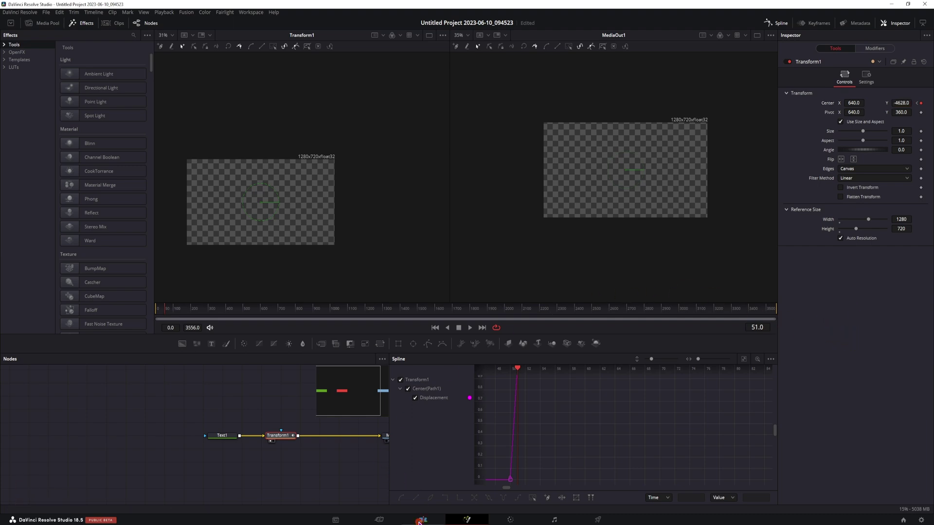
Step: Extend Fusion Composition 2 on the Edit timeline to frame 5045 and preview later credits
{"action": "left_click", "coordinate": [433, 520]}
{"action": "left_click_drag", "start_coordinate": [608, 420], "coordinate": [709, 454]}
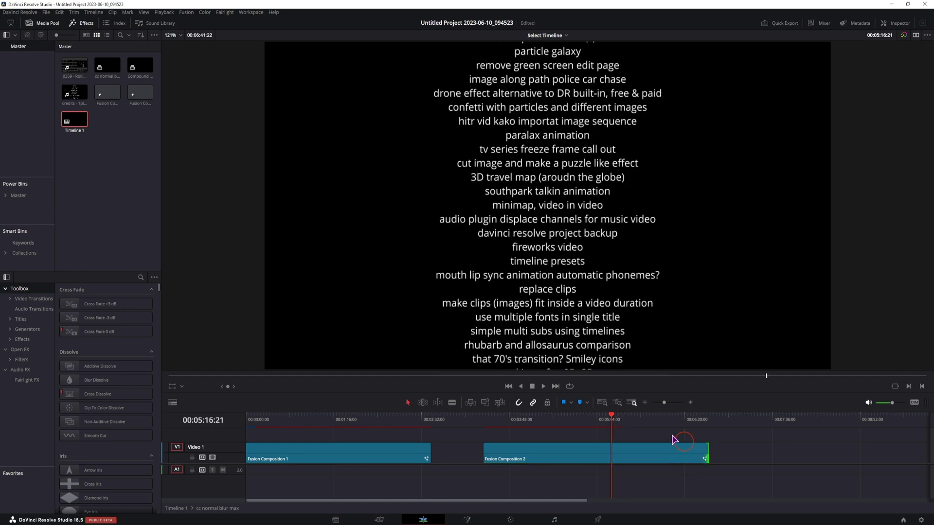
{"action": "left_click", "coordinate": [638, 424]}
{"action": "left_click_drag", "start_coordinate": [638, 426], "coordinate": [679, 427]}
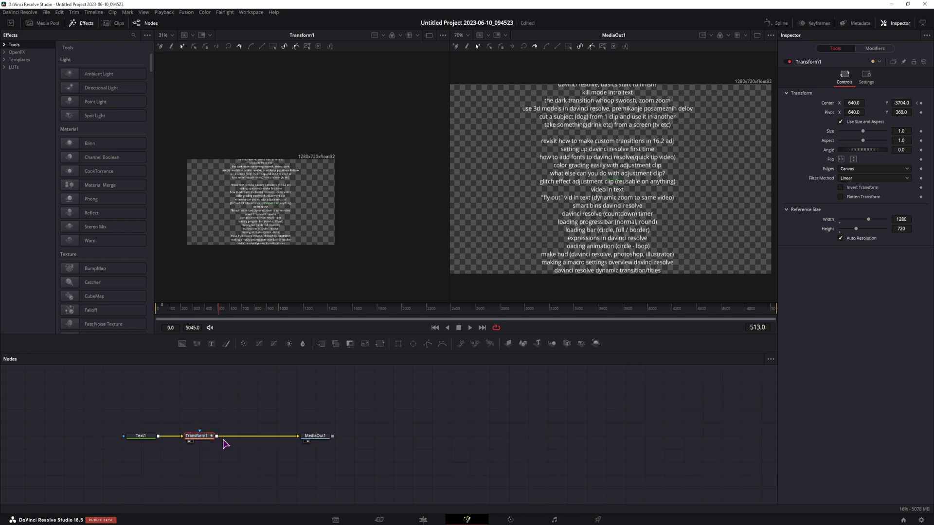
Step: Enable Motion Blur on Transform1 with Quality 10 and Shutter Angle 180, zooming the output to check it
{"action": "left_click", "coordinate": [866, 76]}
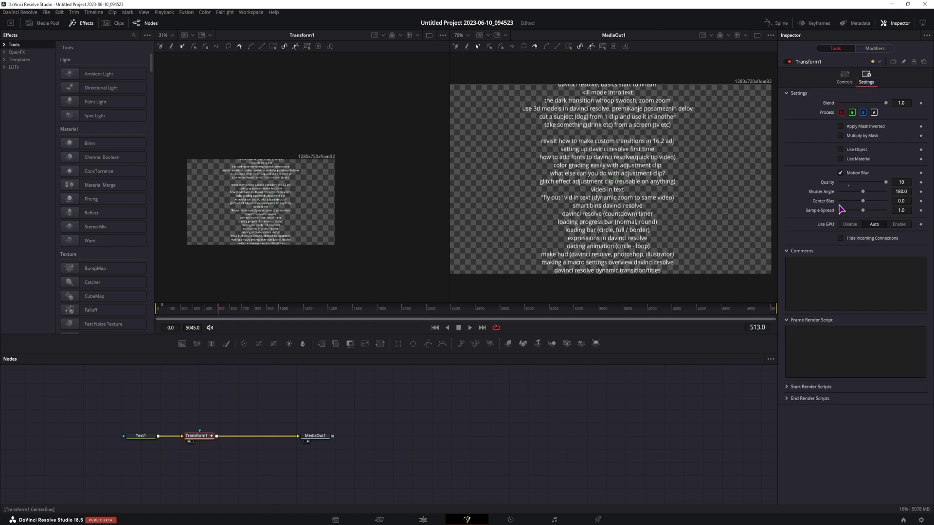
{"action": "left_click", "coordinate": [840, 172]}
{"action": "left_click", "coordinate": [841, 173]}
{"action": "left_click", "coordinate": [900, 183]}
{"action": "scroll", "coordinate": [656, 202], "scroll_direction": "up", "scroll_amount": 12}
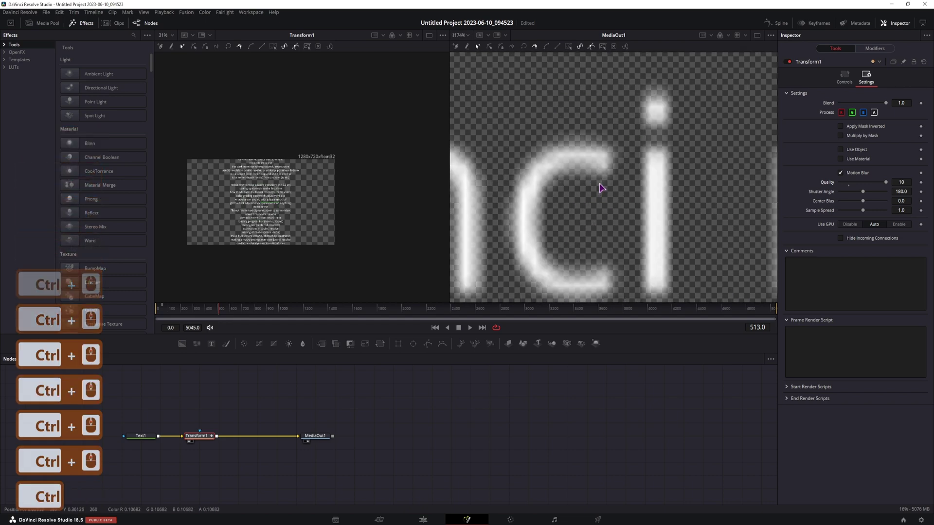
{"action": "left_click_drag", "start_coordinate": [625, 204], "coordinate": [621, 177]}
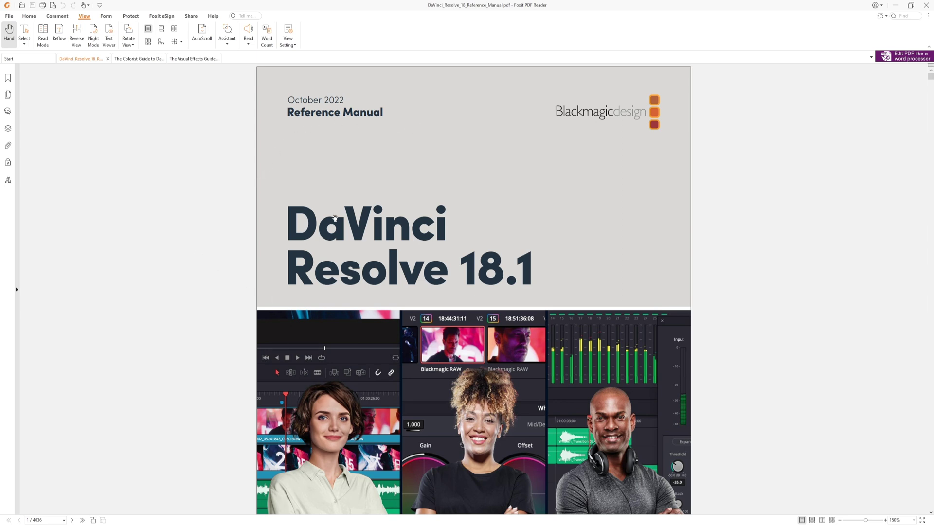
Step: In The Visual Effects Guide, jump to page 156 and scroll down toward page 158
{"action": "left_click", "coordinate": [131, 58]}
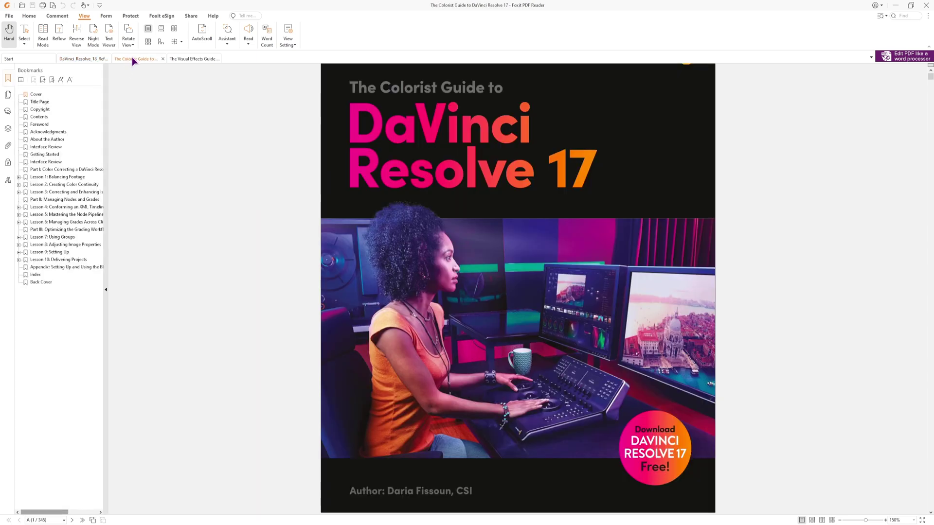
{"action": "left_click", "coordinate": [185, 59]}
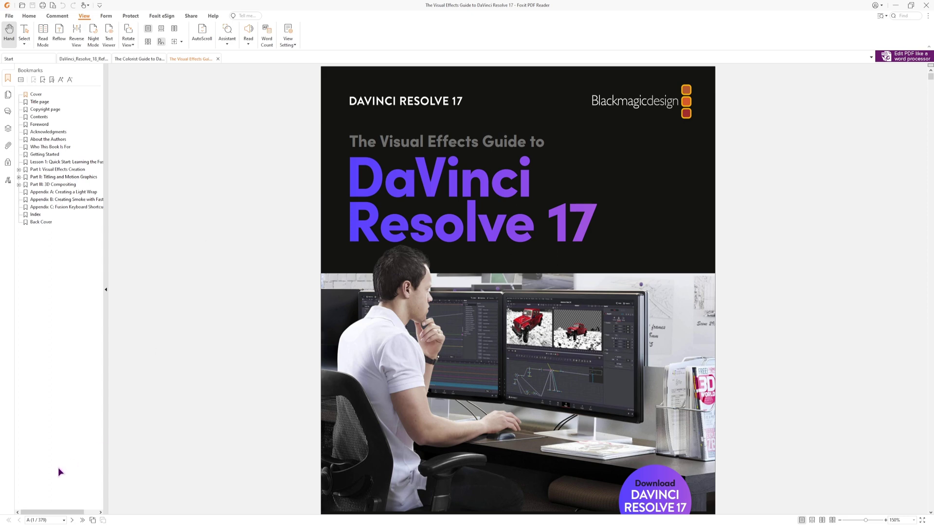
{"action": "left_click", "coordinate": [47, 518]}
{"action": "type", "text": "1"}
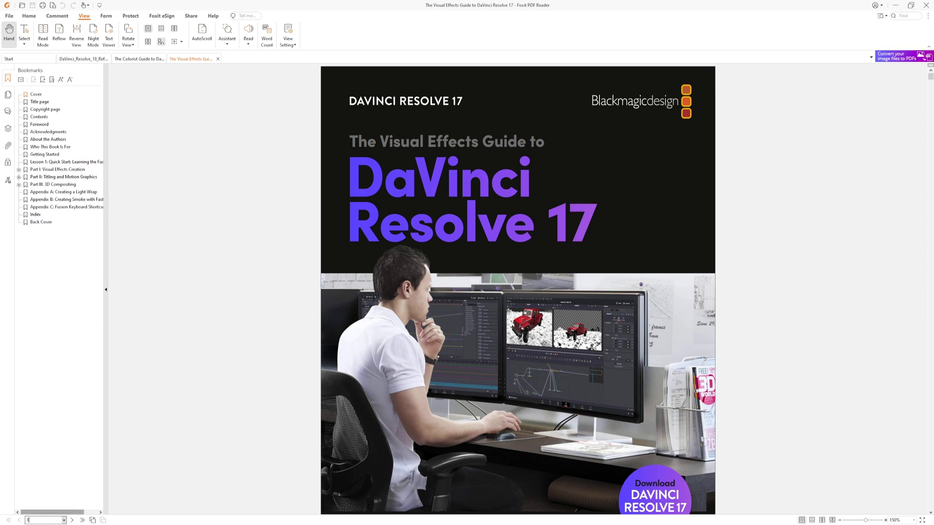
{"action": "type", "text": "56"}
{"action": "key", "text": "Return"}
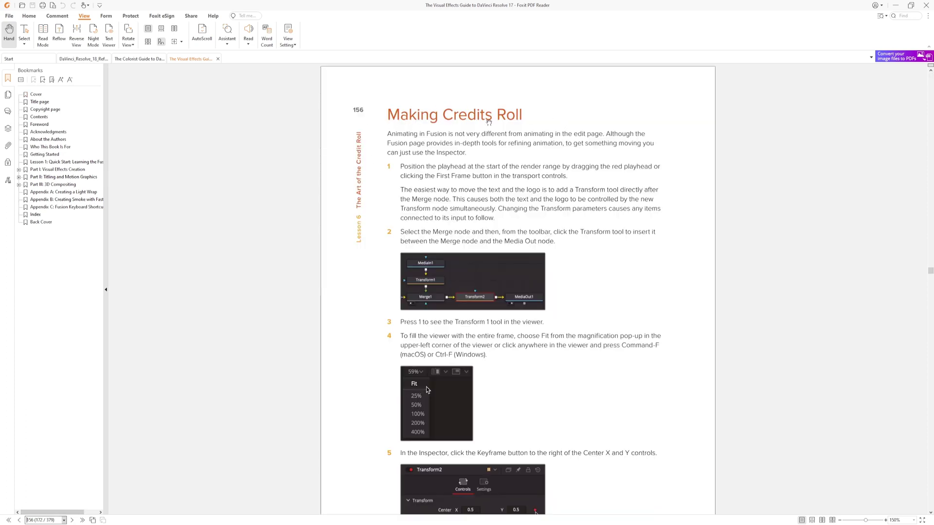
{"action": "scroll", "coordinate": [333, 257], "scroll_direction": "down", "scroll_amount": 15}
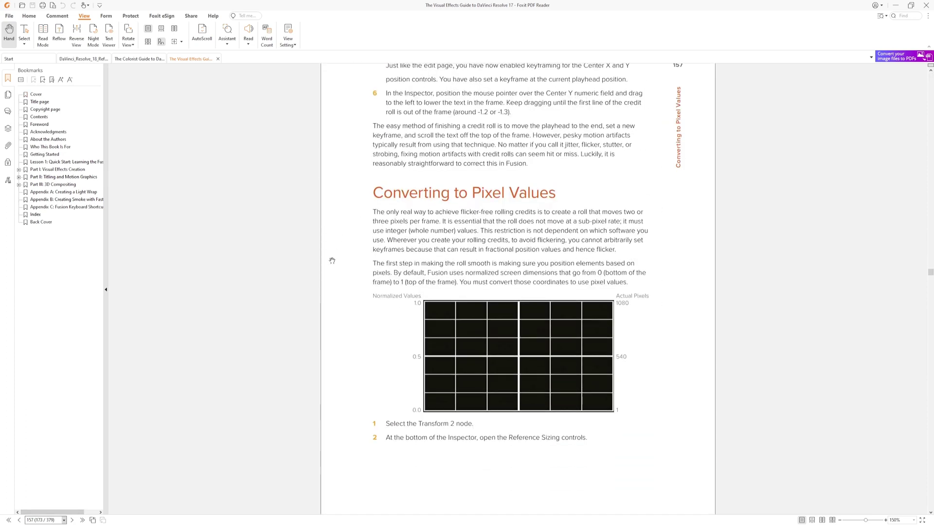